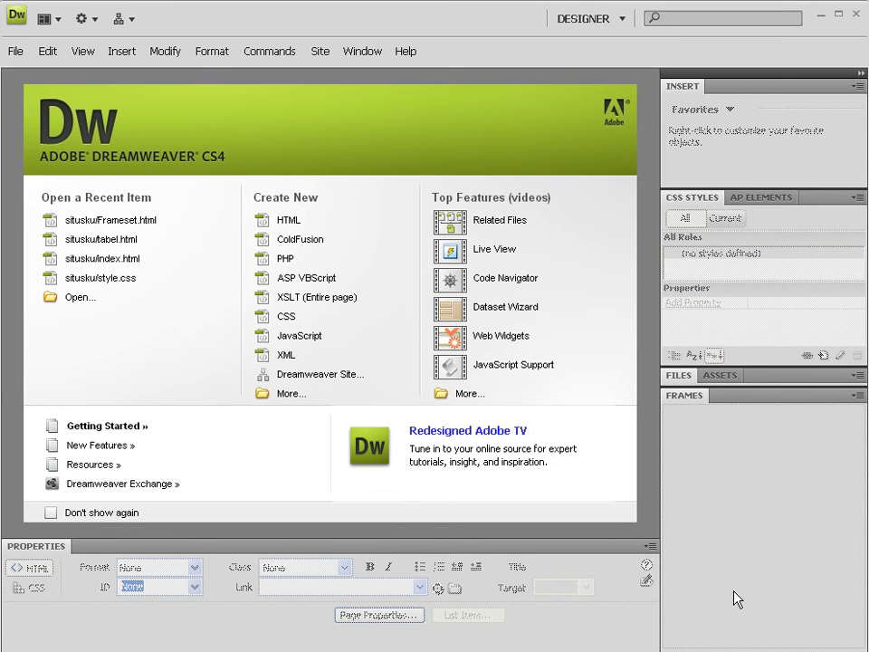
# Step: Create a blank HTML page and choose logo.png from My Documents as the image to insert
pyautogui.click(338, 223)
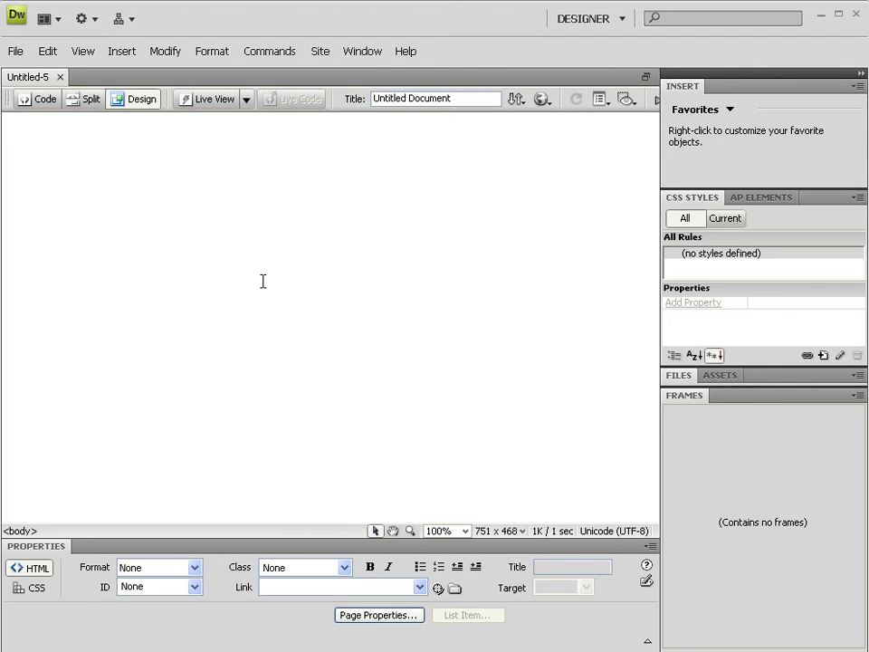
pyautogui.click(122, 52)
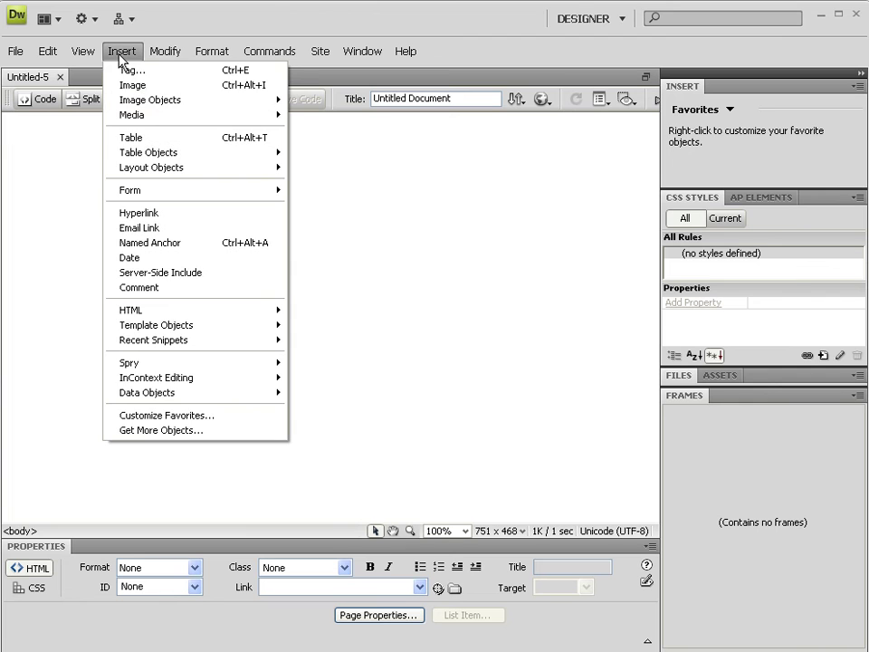
pyautogui.click(150, 86)
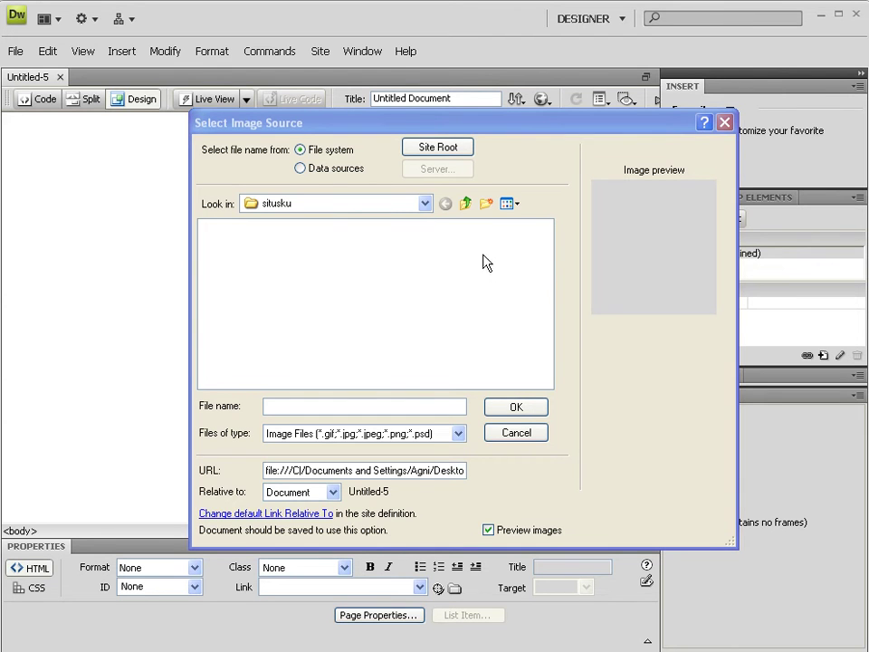
pyautogui.click(403, 126)
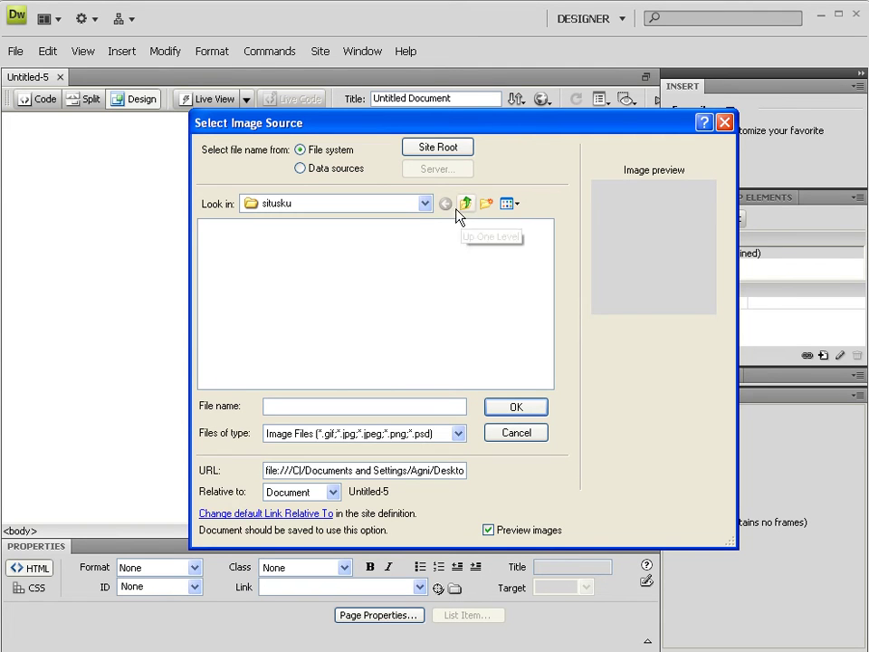
pyautogui.click(424, 204)
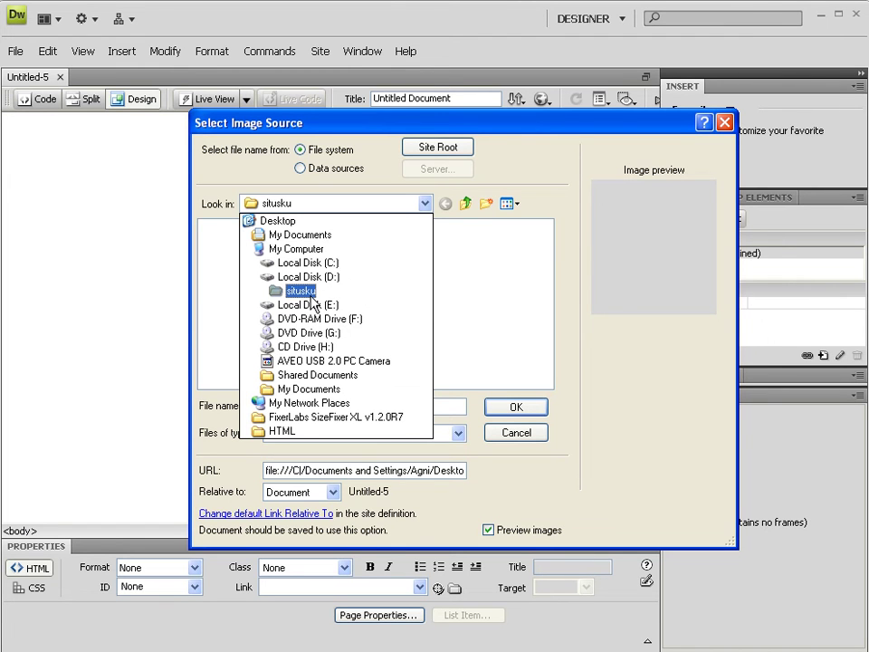
pyautogui.click(283, 235)
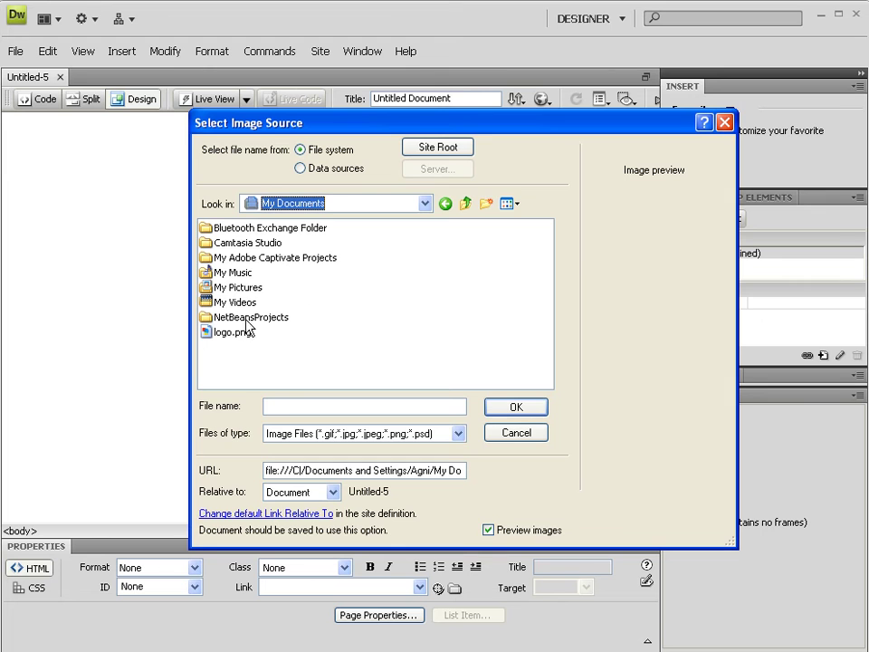
pyautogui.click(235, 333)
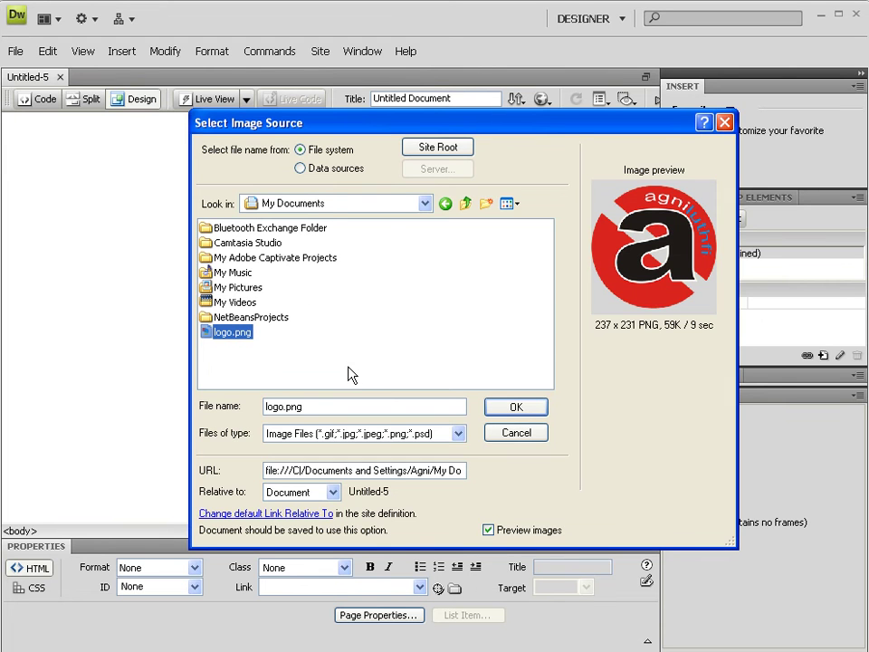
pyautogui.click(512, 407)
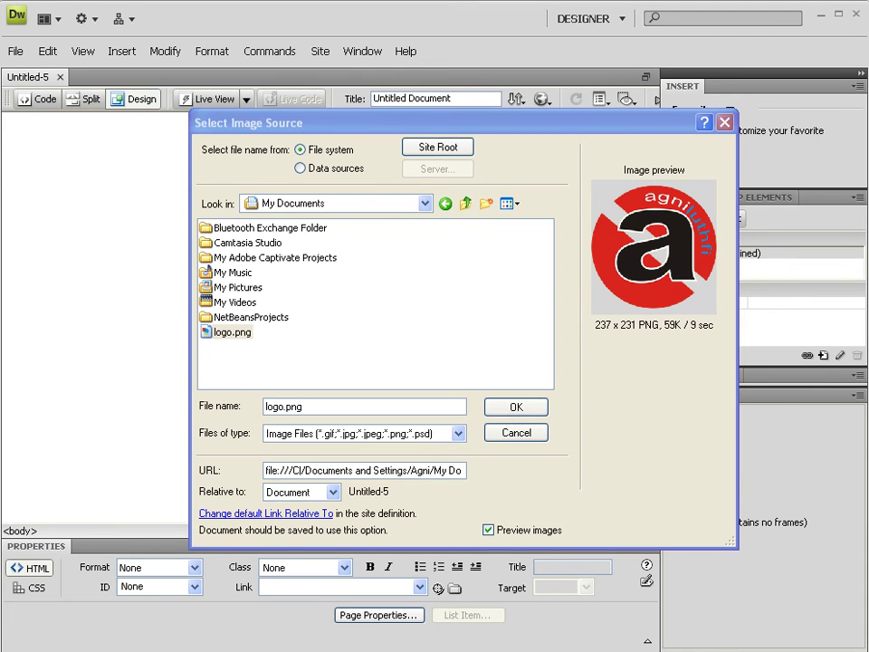
pyautogui.click(284, 359)
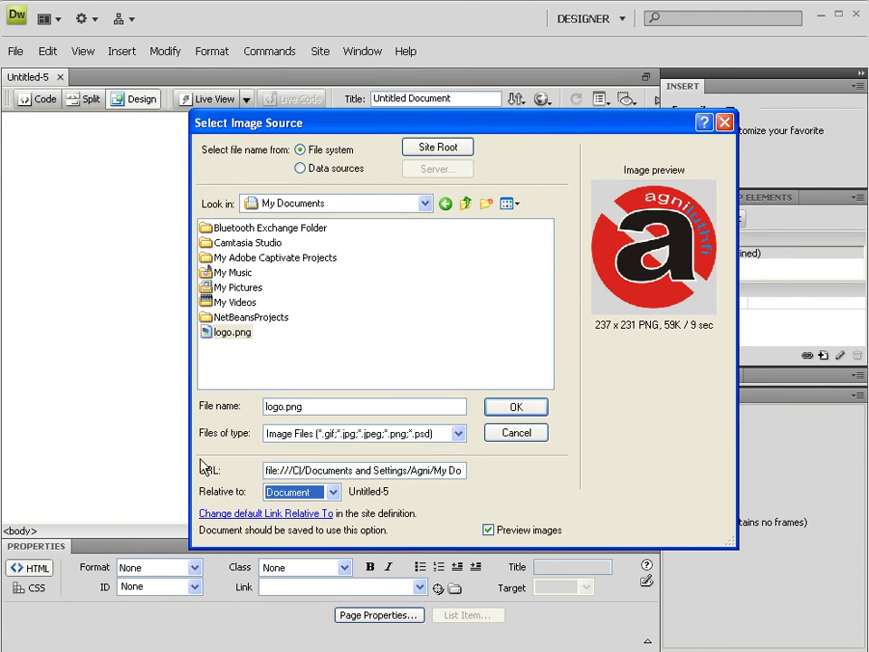
# Step: Review the image's URL path, keep it relative to Document, and confirm logo.png as the image source
pyautogui.doubleClick(268, 470)
pyautogui.click(269, 470)
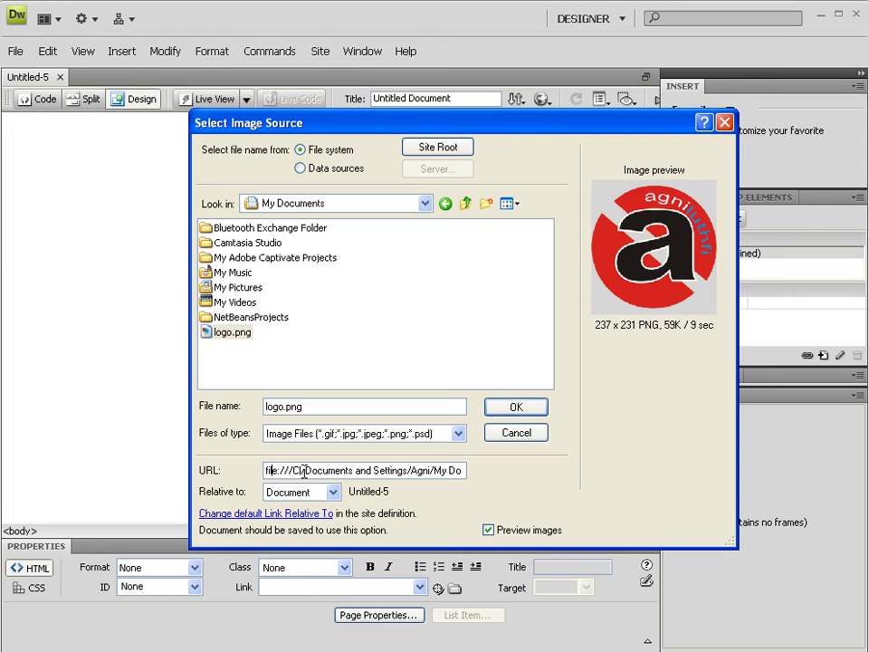
pyautogui.moveTo(437, 470); pyautogui.dragTo(514, 469)
pyautogui.click(434, 471)
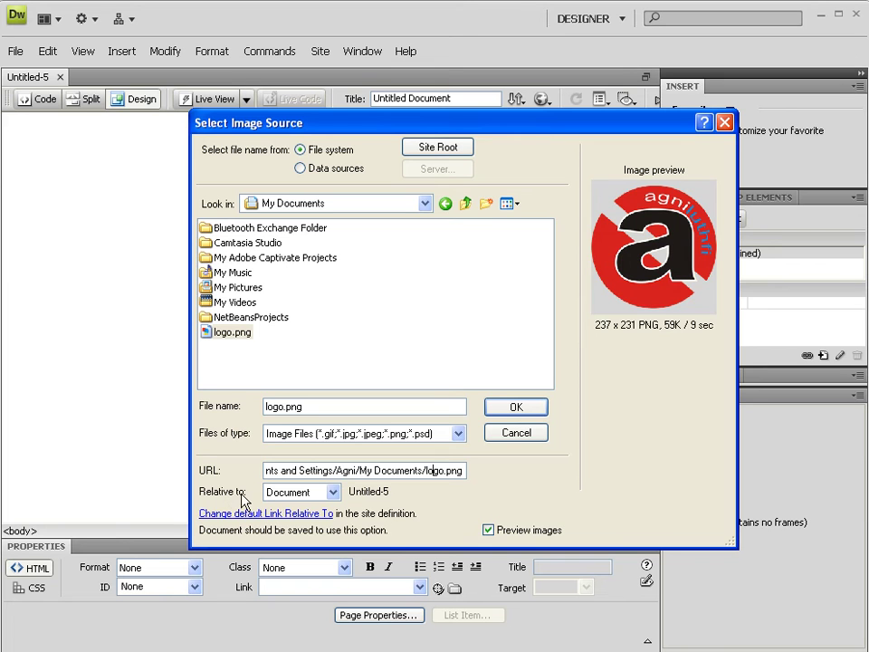
pyautogui.click(296, 503)
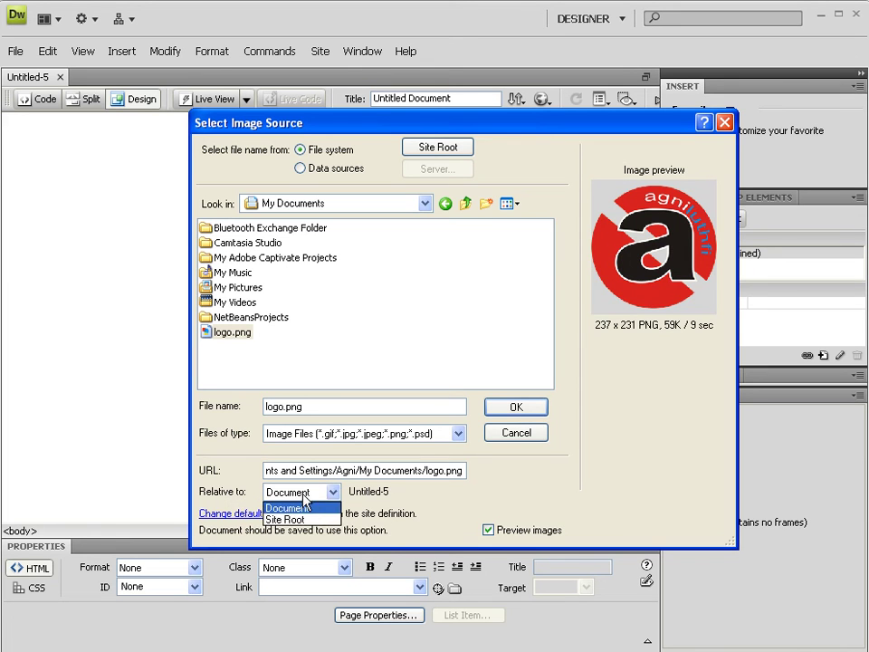
pyautogui.click(265, 504)
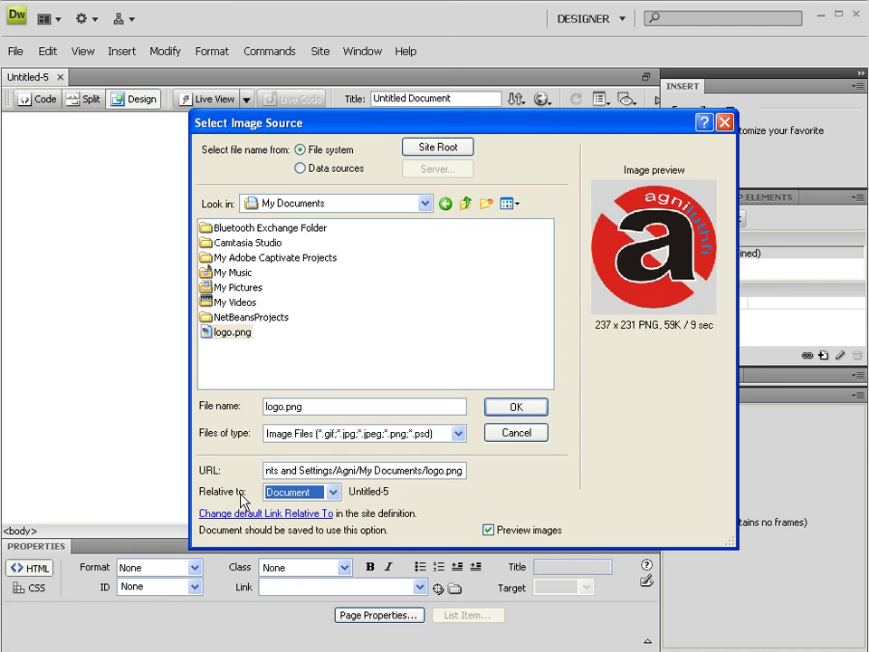
pyautogui.click(503, 410)
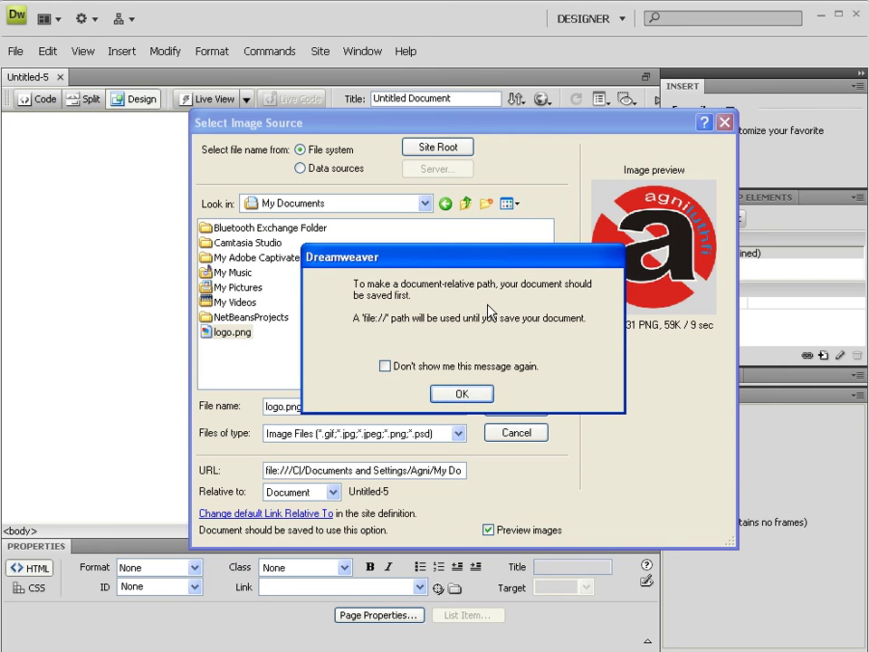
pyautogui.click(470, 394)
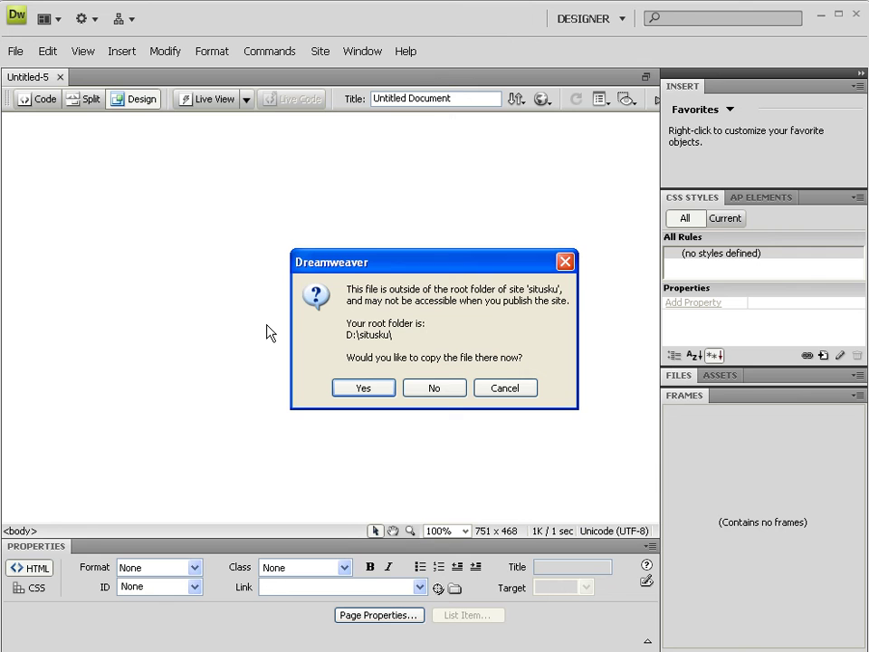
# Step: Copy logo.png into a new folder named images inside the situsku site root
pyautogui.click(344, 389)
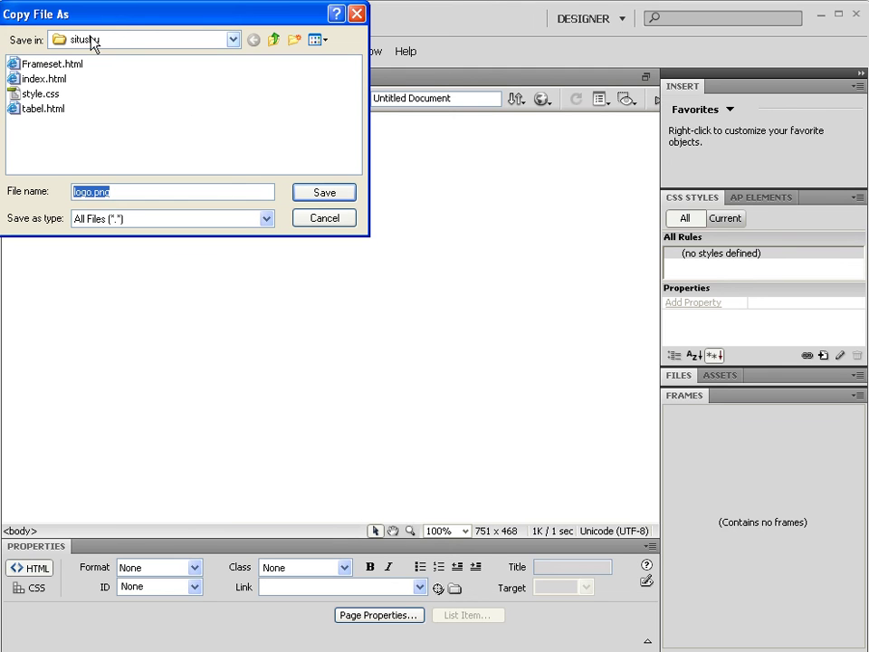
pyautogui.click(294, 40)
pyautogui.write('i')
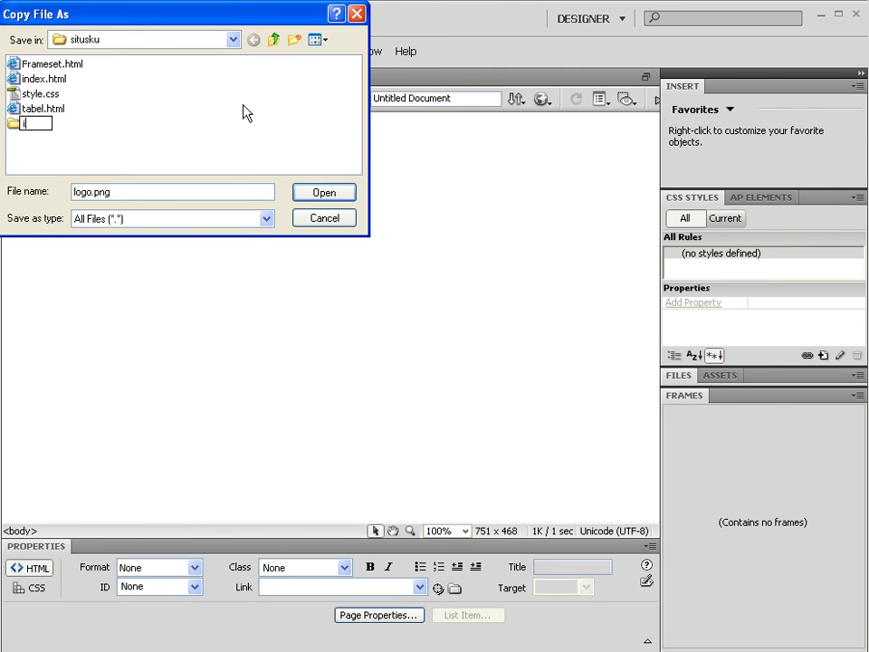
pyautogui.write('mages')
pyautogui.press('Return')
pyautogui.press('Return')
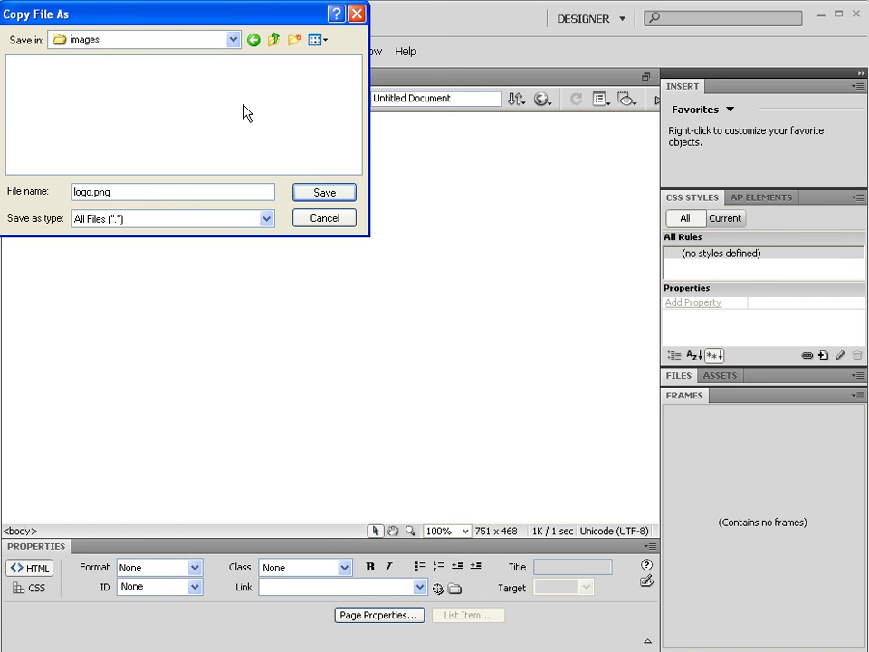
pyautogui.click(318, 196)
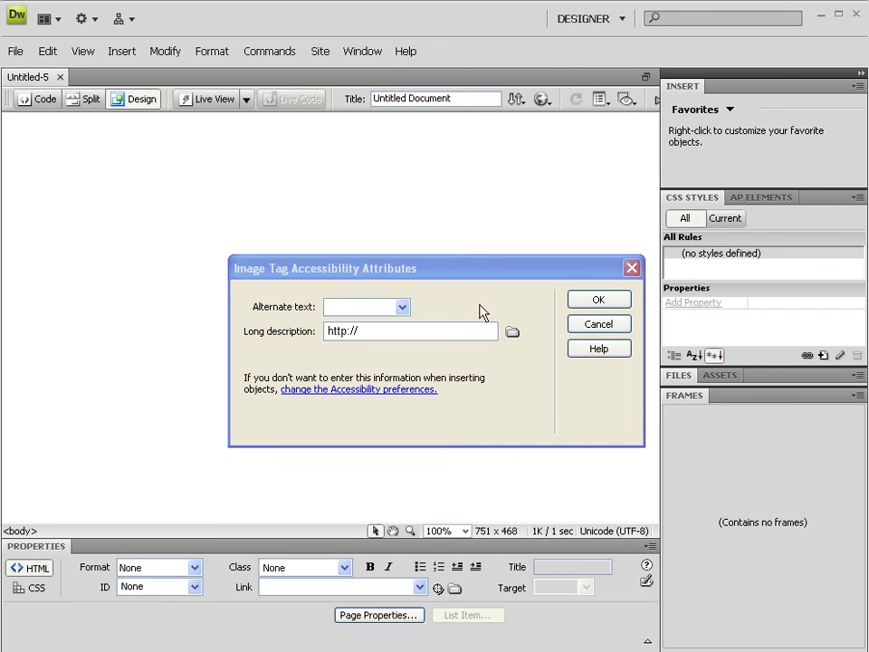
# Step: Finish inserting the logo with the alternate text left empty, and deselect the image on the page
pyautogui.click(345, 270)
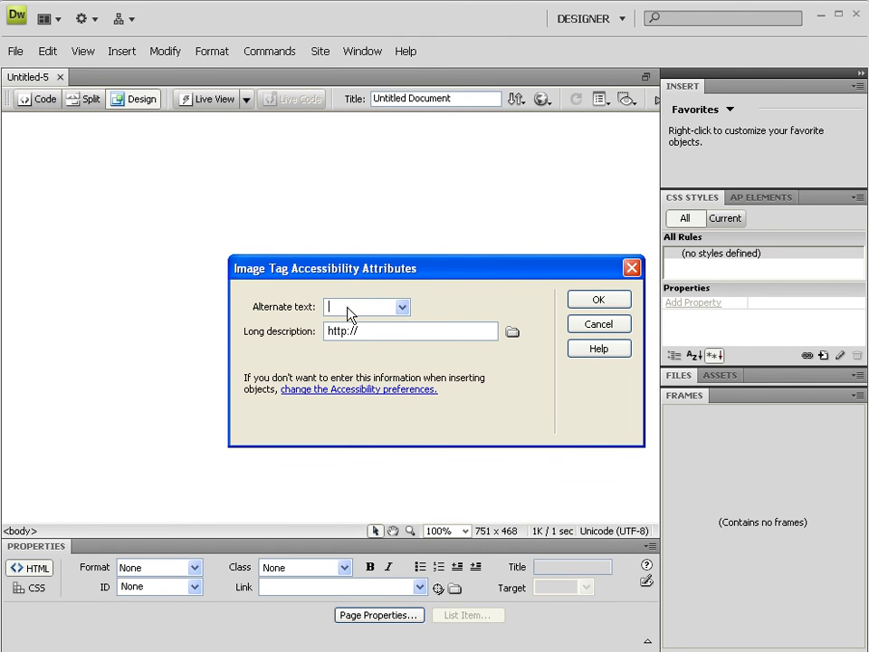
pyautogui.click(401, 308)
pyautogui.click(401, 309)
pyautogui.click(613, 305)
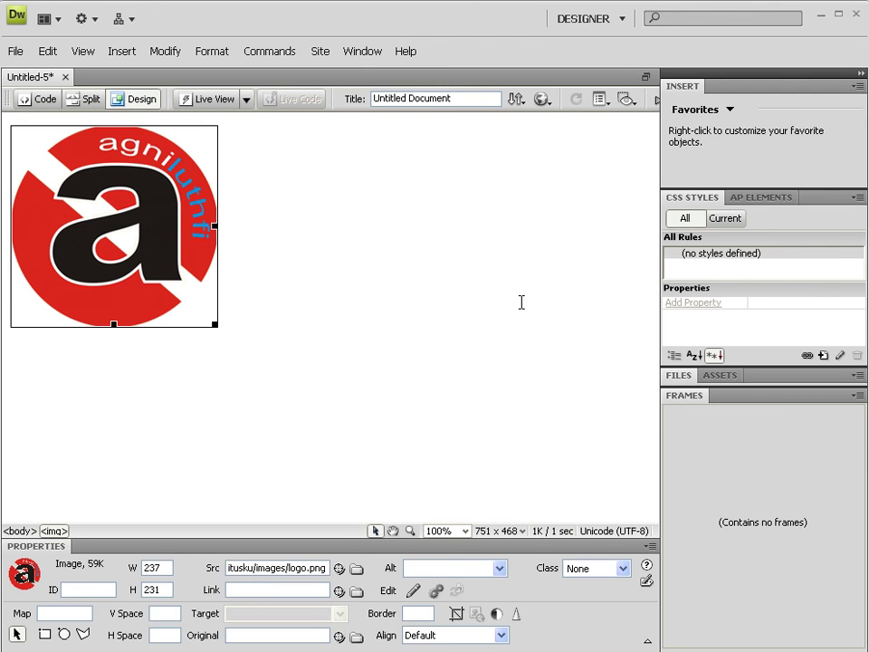
pyautogui.click(313, 292)
pyautogui.click(165, 243)
pyautogui.click(297, 259)
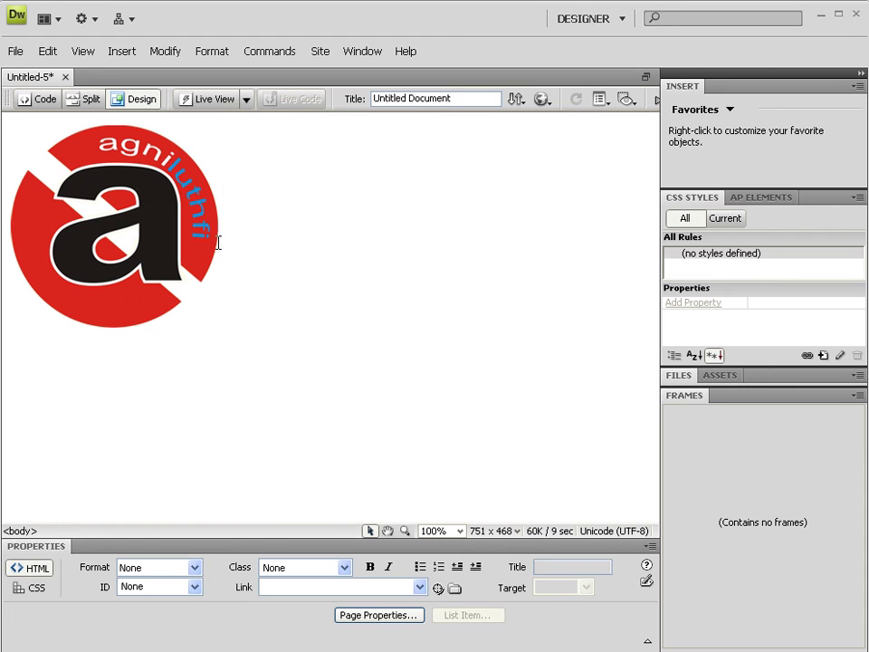